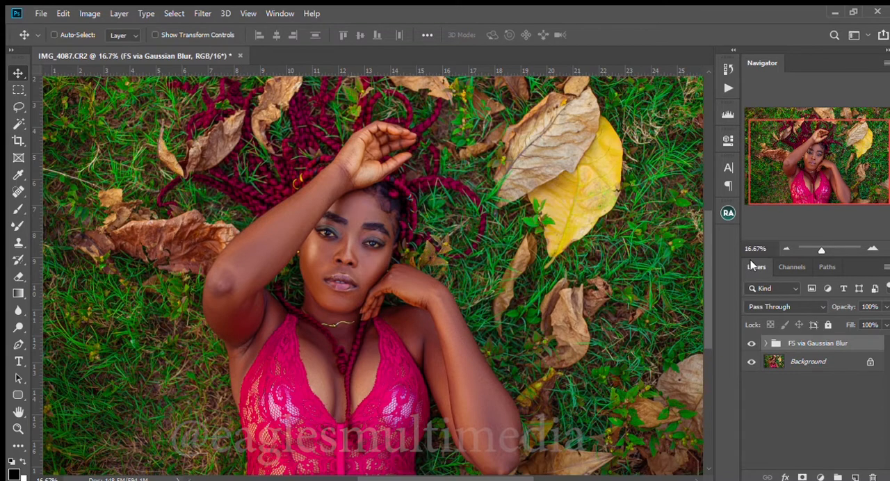
{"action": "left_click", "coordinate": [870, 246]}
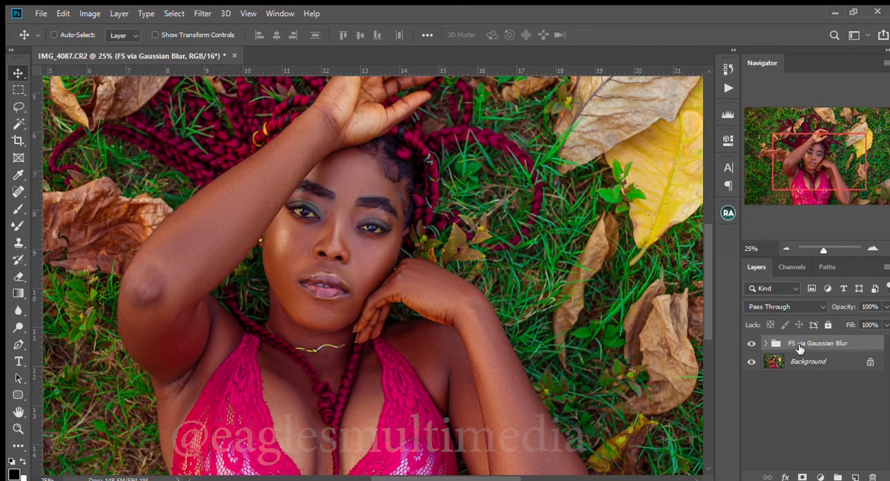
{"action": "left_click", "coordinate": [786, 249]}
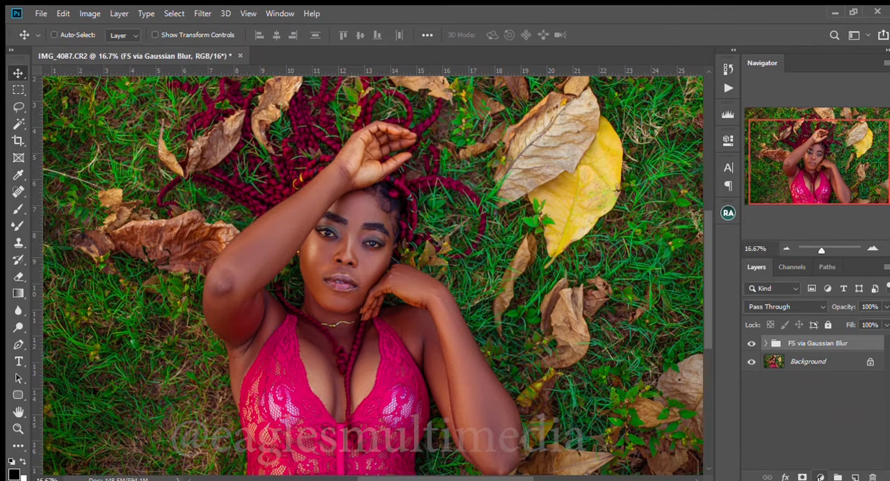
Add a Curves adjustment layer above the FS via Gaussian Blur group, invert its mask to black, and duplicate the layer
{"action": "left_click", "coordinate": [810, 306]}
{"action": "key", "text": "ctrl+i"}
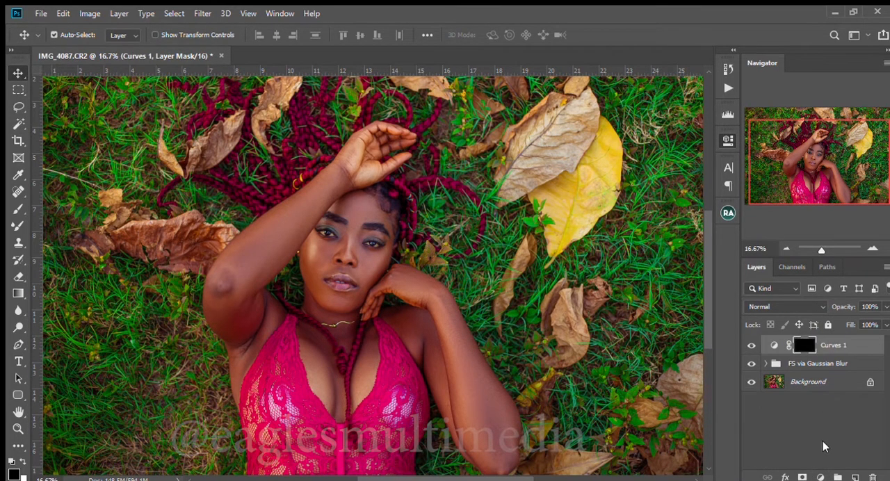
{"action": "key", "text": "ctrl+j"}
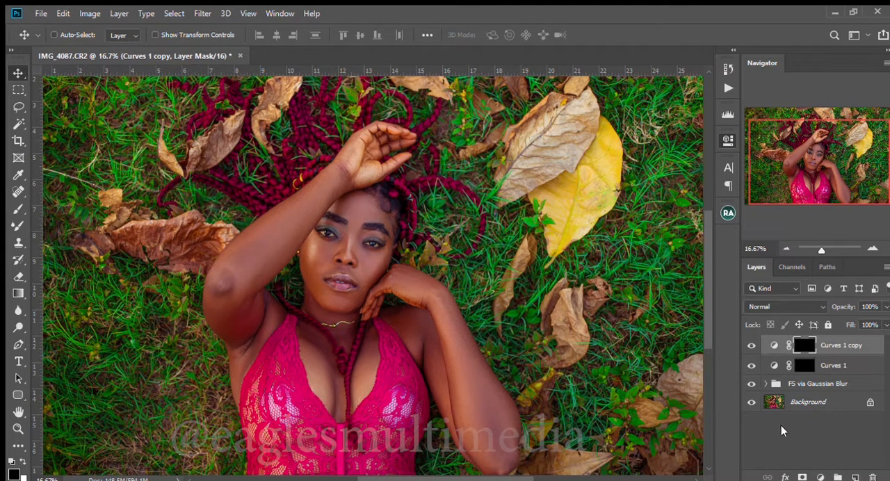
Rename the copied curves layer "burn" and the original Curves 1 layer "dodge"
{"action": "double_click", "coordinate": [834, 346]}
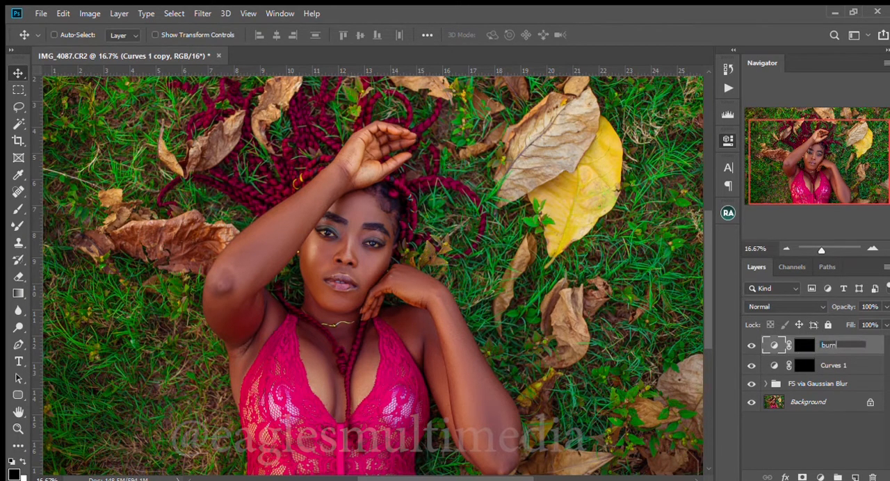
{"action": "key", "text": "Return"}
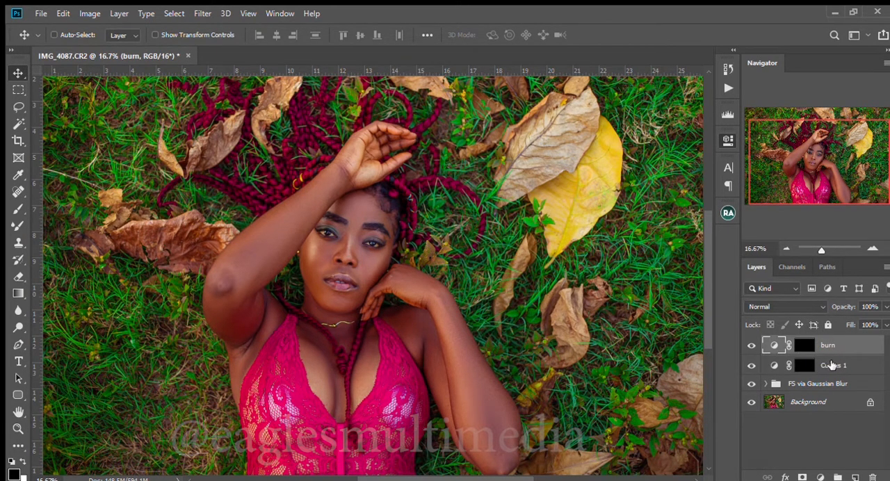
{"action": "double_click", "coordinate": [833, 366]}
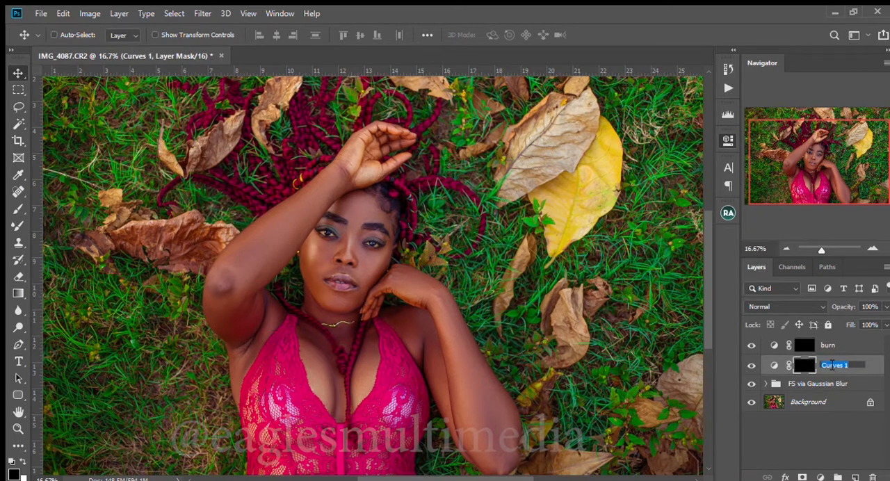
{"action": "type", "text": "dodge"}
{"action": "key", "text": "Return"}
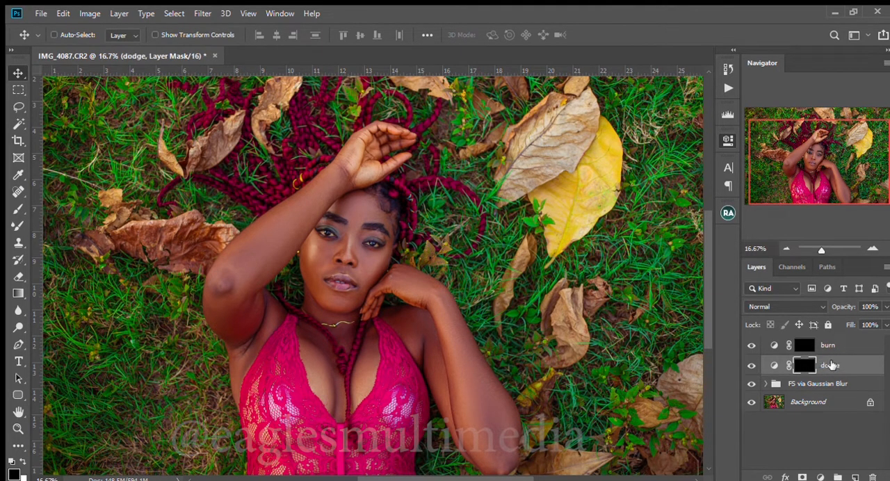
Set the dodge layer to Screen and the burn layer to Multiply blending, with white as the foreground colour
{"action": "left_click", "coordinate": [788, 302]}
{"action": "left_click", "coordinate": [778, 263]}
{"action": "left_click", "coordinate": [826, 345]}
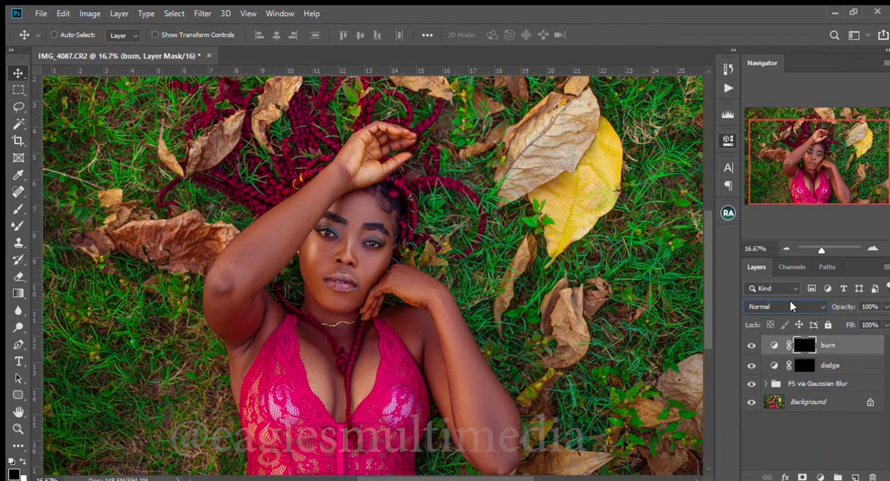
{"action": "left_click", "coordinate": [791, 301]}
{"action": "left_click", "coordinate": [769, 203]}
{"action": "key", "text": "x"}
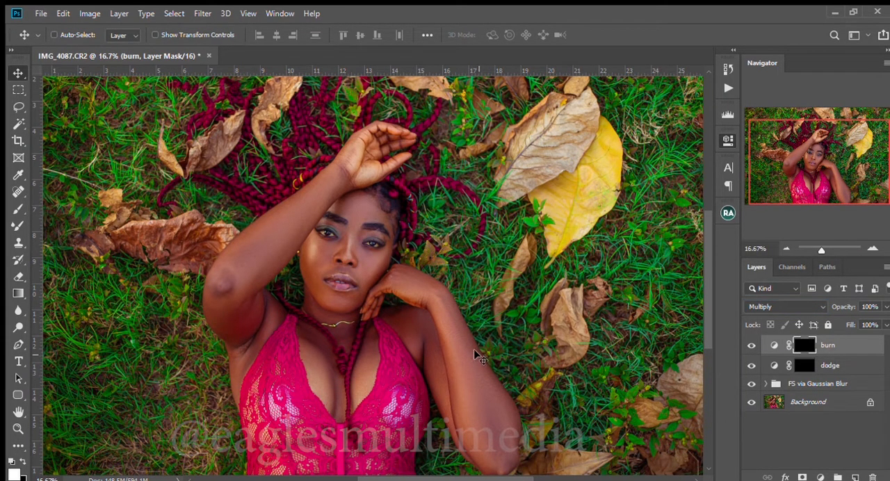
Add a Black & White adjustment layer above the burn layer and adjust its tones to darken the skin and leaves
{"action": "left_click", "coordinate": [813, 369]}
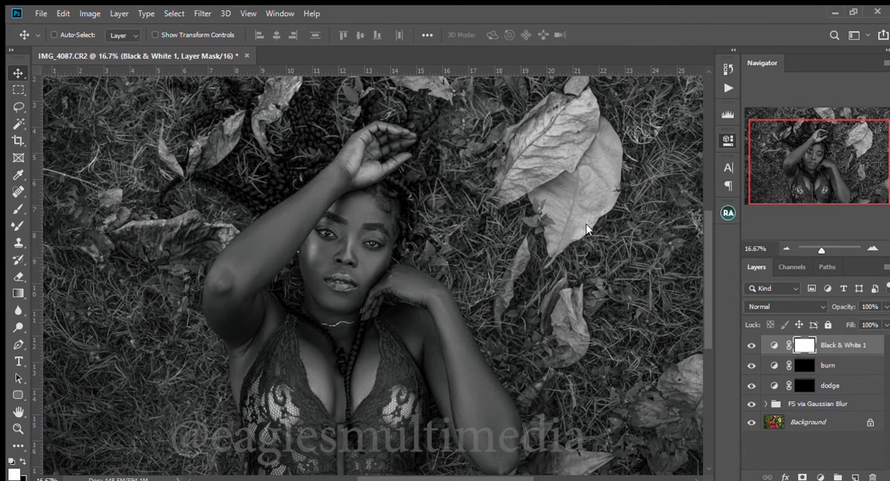
{"action": "left_click_drag", "start_coordinate": [615, 249], "coordinate": [597, 250]}
{"action": "left_click_drag", "start_coordinate": [579, 219], "coordinate": [589, 249]}
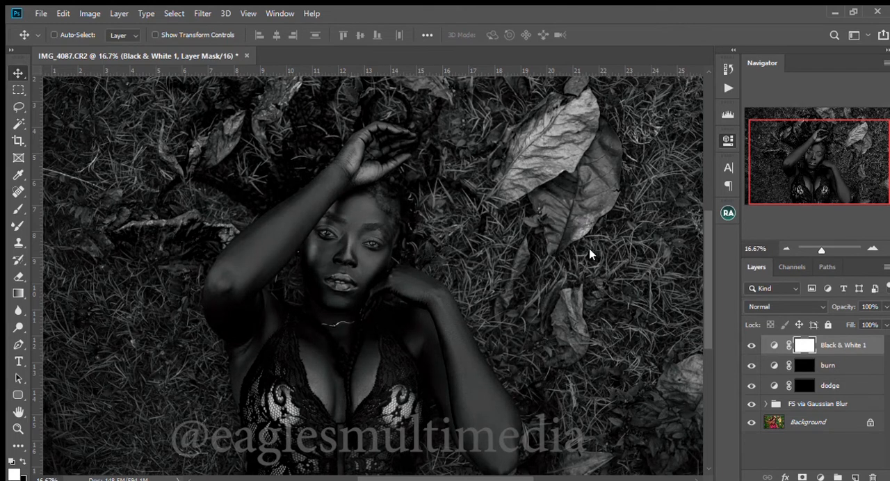
Target the dodge layer's mask and set up the Brush tool with 5% flow
{"action": "left_click", "coordinate": [804, 385]}
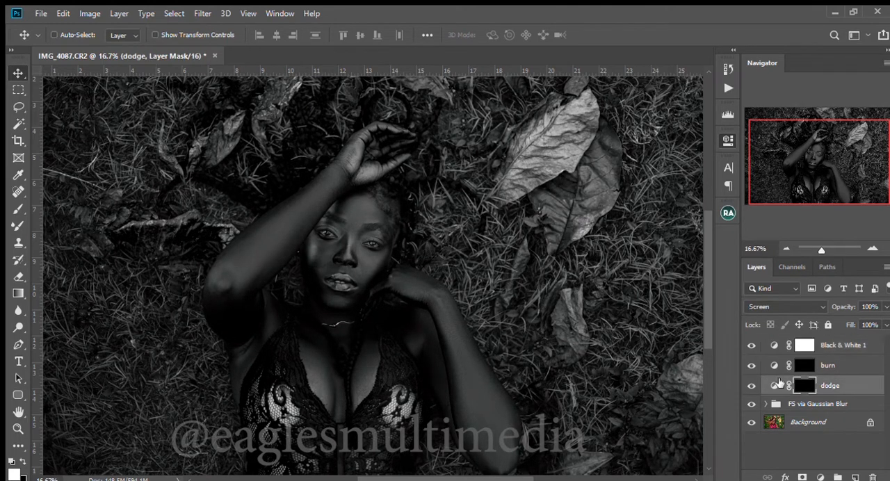
{"action": "key", "text": "b"}
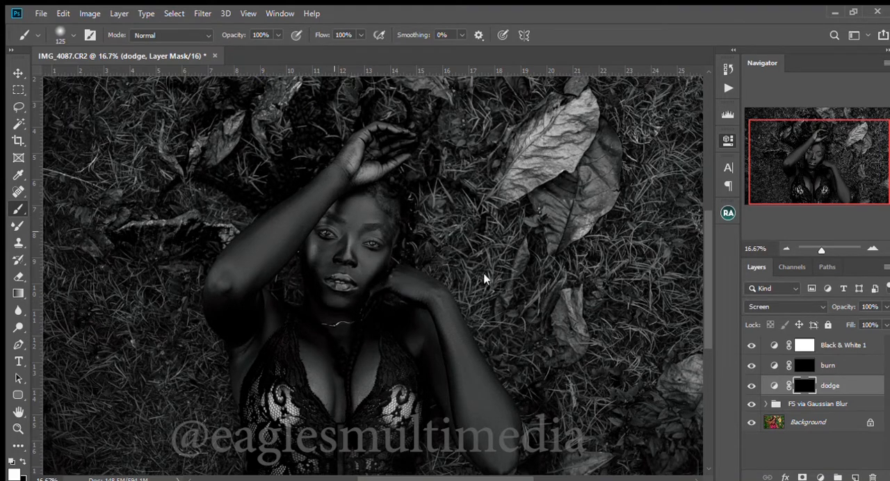
{"action": "left_click", "coordinate": [340, 36]}
{"action": "type", "text": "5"}
Brighten the forearm of the arm resting by the chin, from wrist to elbow, by painting white on the dodge mask
{"action": "left_click", "coordinate": [874, 250]}
{"action": "left_click", "coordinate": [825, 166]}
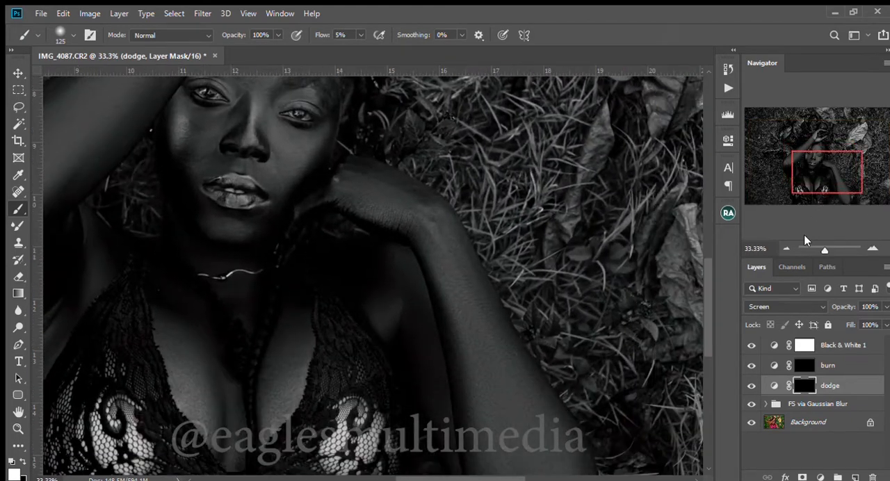
{"action": "left_click", "coordinate": [786, 247]}
{"action": "scroll", "coordinate": [418, 278], "scroll_direction": "down", "scroll_amount": 1}
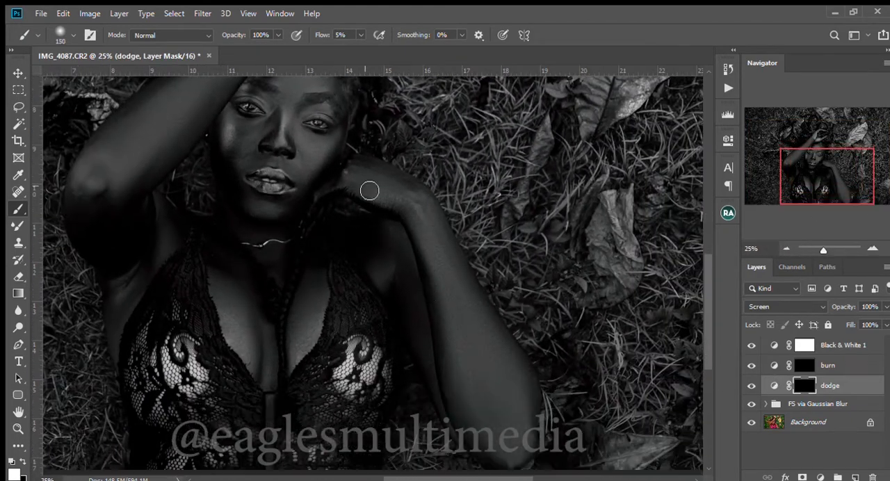
{"action": "key", "text": "bracketright"}
{"action": "key", "text": "bracketright"}
{"action": "key", "text": "bracketright"}
{"action": "mouse_move", "coordinate": [371, 185]}
{"action": "left_mouse_down"}
{"action": "mouse_move", "coordinate": [426, 234]}
{"action": "mouse_move", "coordinate": [396, 207]}
{"action": "mouse_move", "coordinate": [440, 261]}
{"action": "left_mouse_up"}
{"action": "key", "text": "bracketright"}
{"action": "mouse_move", "coordinate": [432, 219]}
{"action": "left_mouse_down"}
{"action": "mouse_move", "coordinate": [497, 429]}
{"action": "mouse_move", "coordinate": [477, 364]}
{"action": "mouse_move", "coordinate": [518, 456]}
{"action": "mouse_move", "coordinate": [503, 359]}
{"action": "mouse_move", "coordinate": [452, 238]}
{"action": "mouse_move", "coordinate": [435, 234]}
{"action": "mouse_move", "coordinate": [475, 378]}
{"action": "mouse_move", "coordinate": [513, 465]}
{"action": "mouse_move", "coordinate": [518, 398]}
{"action": "left_mouse_up"}
Dodge the back of the hand under the chin and the upper arm beside the dress, adjusting the brush size to fit
{"action": "key", "text": "bracketleft"}
{"action": "key", "text": "bracketleft"}
{"action": "left_click_drag", "start_coordinate": [371, 182], "coordinate": [391, 208]}
{"action": "key", "text": "bracketright"}
{"action": "mouse_move", "coordinate": [388, 274]}
{"action": "left_mouse_down"}
{"action": "mouse_move", "coordinate": [391, 302]}
{"action": "mouse_move", "coordinate": [403, 244]}
{"action": "mouse_move", "coordinate": [412, 330]}
{"action": "left_mouse_up"}
{"action": "key", "text": "bracketleft"}
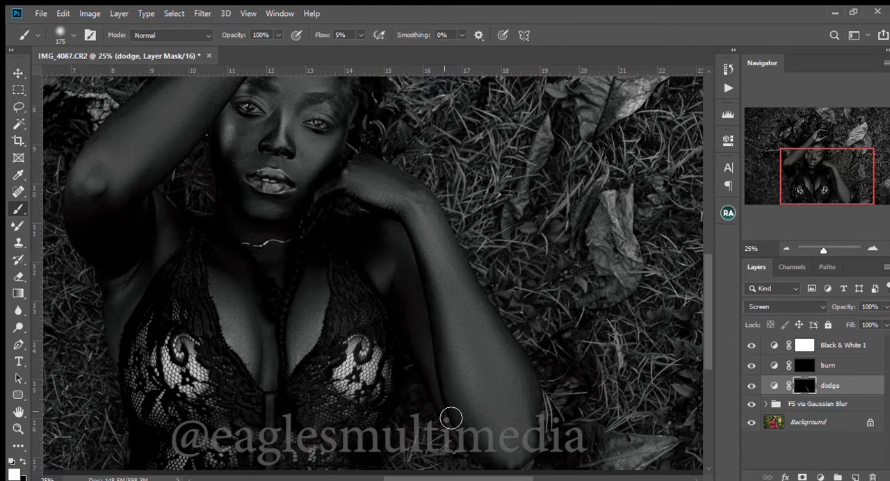
{"action": "key", "text": "bracketleft"}
{"action": "key", "text": "bracketleft"}
{"action": "key", "text": "bracketleft"}
Paint highlights over the chest on the dodge mask, varying the brush size to stay within the skin
{"action": "key", "text": "bracketright"}
{"action": "key", "text": "bracketright"}
{"action": "key", "text": "bracketright"}
{"action": "key", "text": "bracketright"}
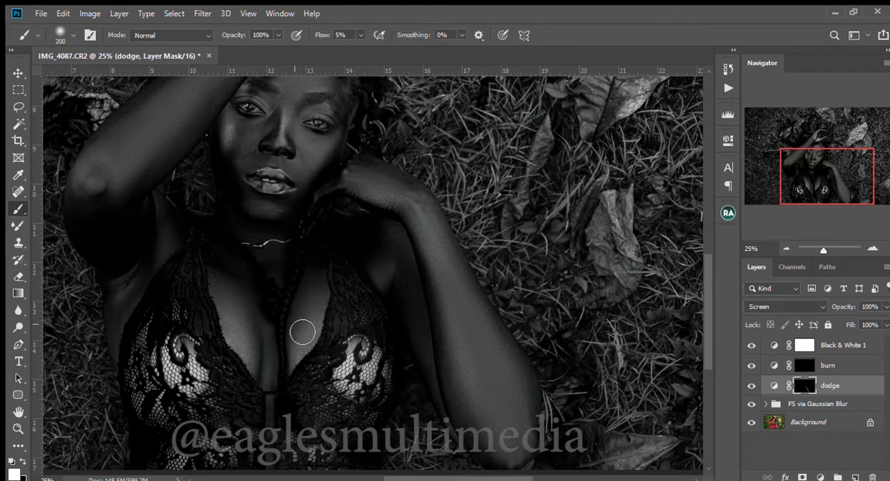
{"action": "key", "text": "bracketleft"}
{"action": "key", "text": "bracketleft"}
{"action": "key", "text": "bracketleft"}
{"action": "key", "text": "bracketright"}
{"action": "key", "text": "bracketleft"}
{"action": "key", "text": "bracketright"}
{"action": "key", "text": "bracketright"}
{"action": "key", "text": "bracketleft"}
{"action": "key", "text": "bracketleft"}
Brighten the raised arm from elbow to wrist on the dodge mask with a 250 px brush
{"action": "scroll", "coordinate": [179, 253], "scroll_direction": "up", "scroll_amount": 3}
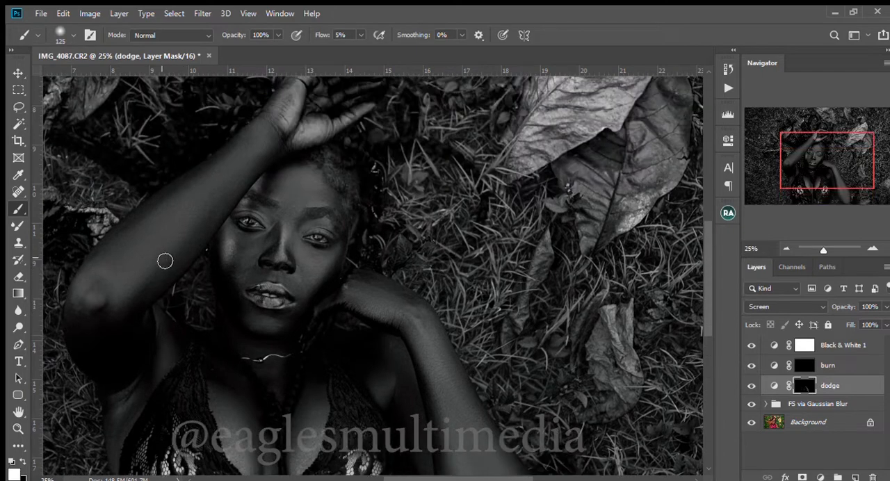
{"action": "left_click", "coordinate": [787, 249]}
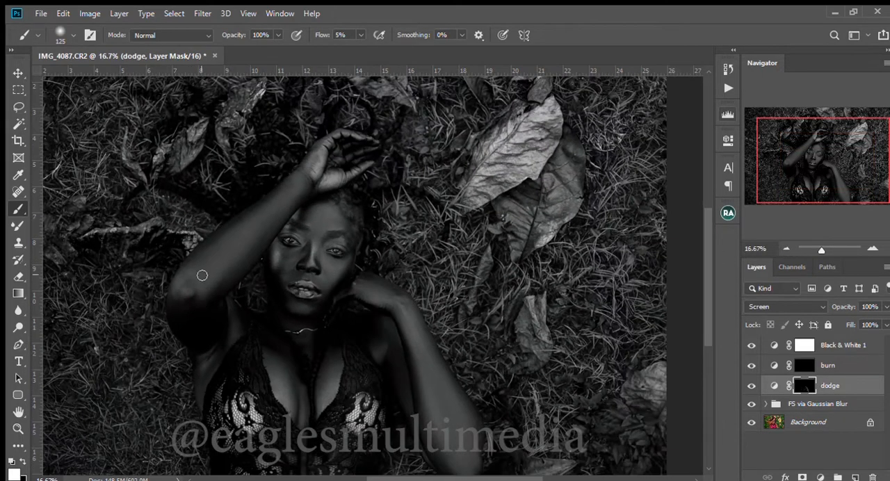
{"action": "key", "text": "bracketright"}
{"action": "key", "text": "bracketright"}
{"action": "key", "text": "bracketright"}
{"action": "key", "text": "bracketright"}
{"action": "mouse_move", "coordinate": [179, 300]}
{"action": "left_mouse_down"}
{"action": "mouse_move", "coordinate": [291, 197]}
{"action": "mouse_move", "coordinate": [202, 302]}
{"action": "mouse_move", "coordinate": [299, 208]}
{"action": "mouse_move", "coordinate": [302, 186]}
{"action": "left_mouse_up"}
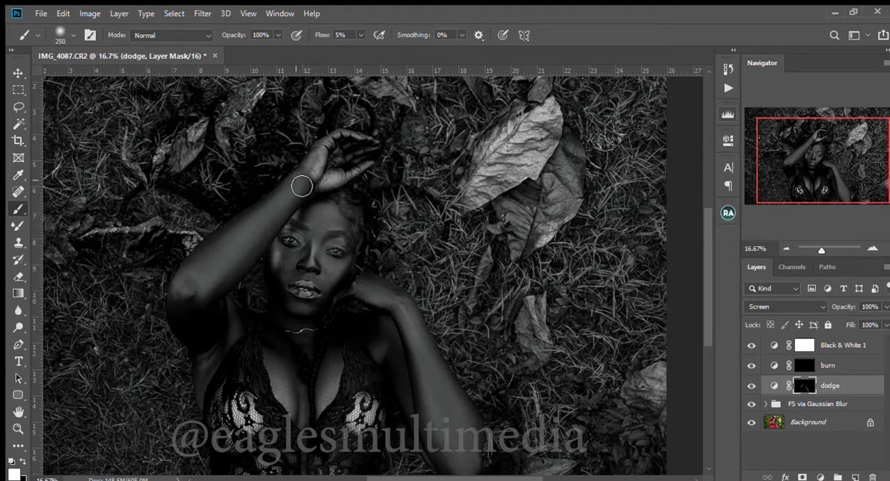
Refine the highlights along the raised arm on the dodge mask with smaller brushes, down to about 90 px
{"action": "key", "text": "bracketleft"}
{"action": "key", "text": "bracketleft"}
{"action": "key", "text": "bracketleft"}
{"action": "key", "text": "bracketleft"}
{"action": "key", "text": "bracketleft"}
{"action": "key", "text": "bracketleft"}
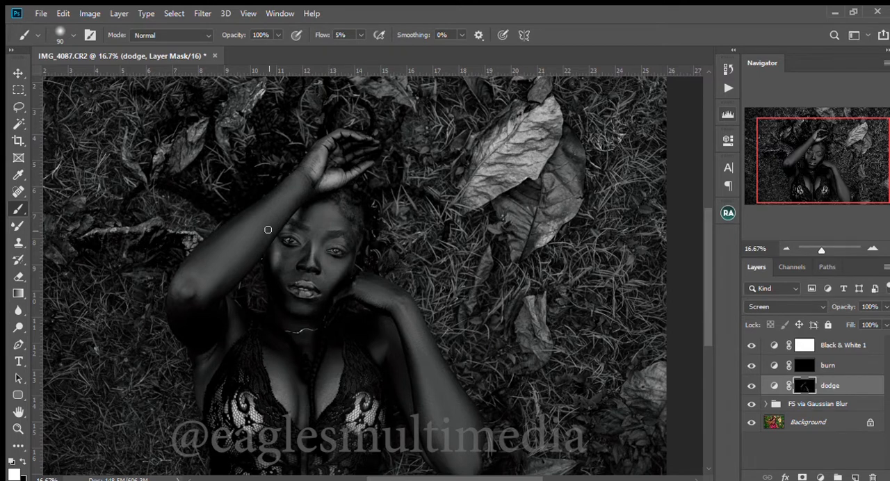
{"action": "key", "text": "bracketright"}
{"action": "key", "text": "bracketright"}
{"action": "key", "text": "bracketright"}
{"action": "key", "text": "bracketright"}
{"action": "key", "text": "bracketright"}
{"action": "key", "text": "bracketright"}
{"action": "key", "text": "bracketright"}
{"action": "key", "text": "bracketleft"}
{"action": "key", "text": "bracketleft"}
{"action": "key", "text": "bracketleft"}
{"action": "key", "text": "bracketleft"}
{"action": "key", "text": "bracketleft"}
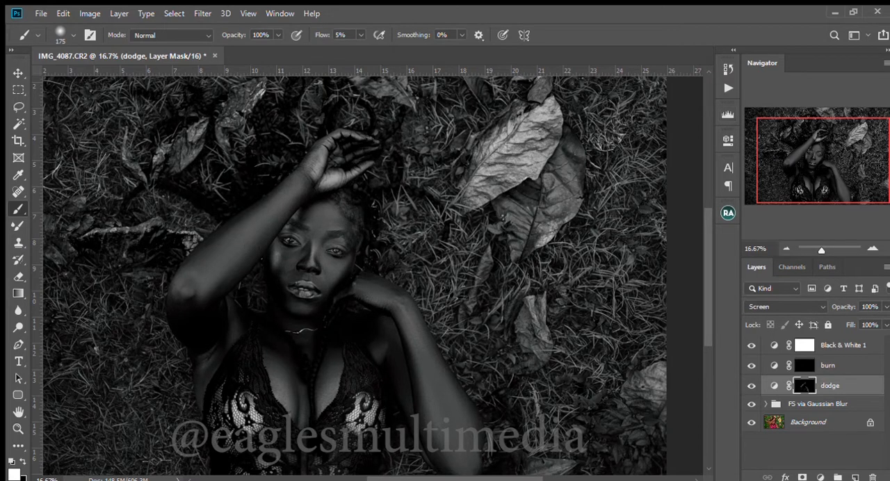
Toggle the dodge layer's visibility repeatedly to compare the image before and after the highlights
{"action": "left_click", "coordinate": [751, 387]}
{"action": "left_click", "coordinate": [751, 386]}
{"action": "left_click", "coordinate": [751, 387]}
{"action": "left_click", "coordinate": [751, 387]}
{"action": "left_click", "coordinate": [751, 386]}
{"action": "left_click", "coordinate": [751, 387]}
{"action": "left_click", "coordinate": [751, 387]}
{"action": "left_click", "coordinate": [751, 387]}
{"action": "left_click", "coordinate": [751, 386]}
{"action": "left_click", "coordinate": [751, 386]}
Paint white on the dodge mask over the forehead with a brush of about 200 px
{"action": "left_click", "coordinate": [871, 247]}
{"action": "left_click", "coordinate": [871, 247]}
{"action": "left_click", "coordinate": [871, 247]}
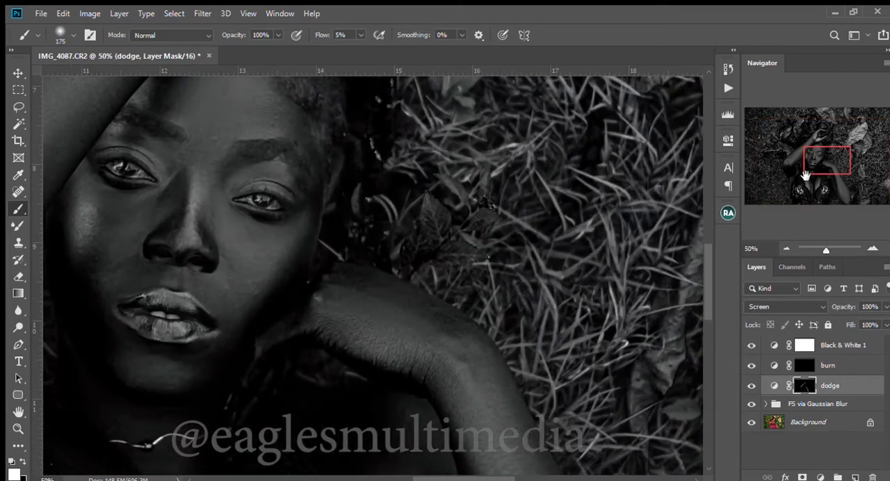
{"action": "left_click_drag", "start_coordinate": [819, 156], "coordinate": [812, 153]}
{"action": "left_click", "coordinate": [786, 249]}
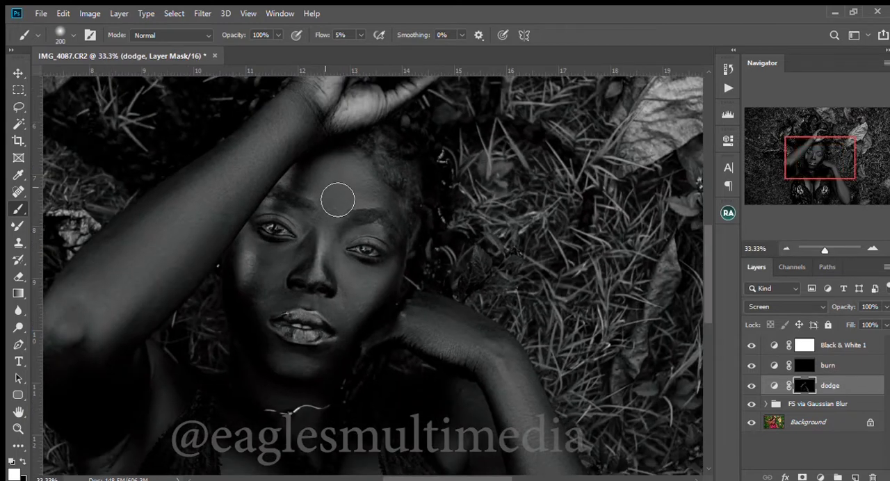
{"action": "key", "text": "bracketleft"}
{"action": "key", "text": "bracketleft"}
{"action": "key", "text": "bracketleft"}
{"action": "key", "text": "bracketleft"}
{"action": "key", "text": "bracketleft"}
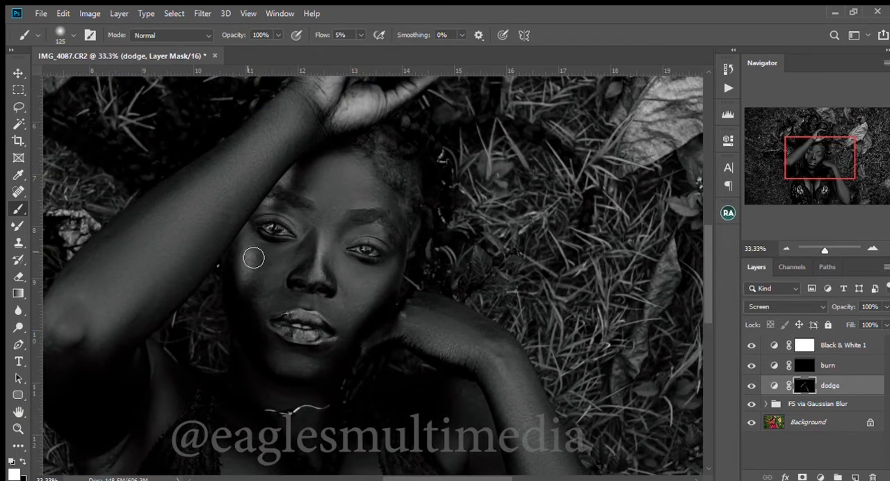
Dodge the cheek beside the raised arm and the area above the upper lip, resizing the brush between about 80 and 150 px
{"action": "key", "text": "bracketright"}
{"action": "key", "text": "bracketright"}
{"action": "key", "text": "bracketright"}
{"action": "key", "text": "bracketright"}
{"action": "key", "text": "bracketright"}
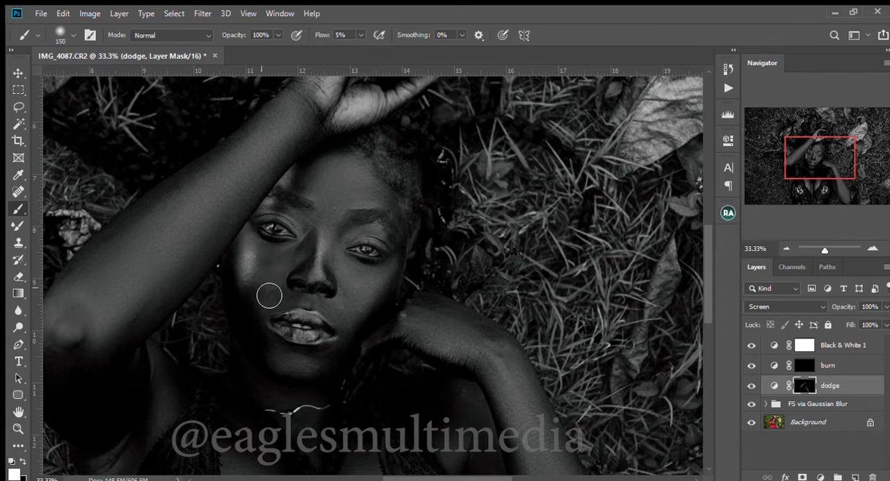
{"action": "key", "text": "bracketleft"}
{"action": "key", "text": "bracketleft"}
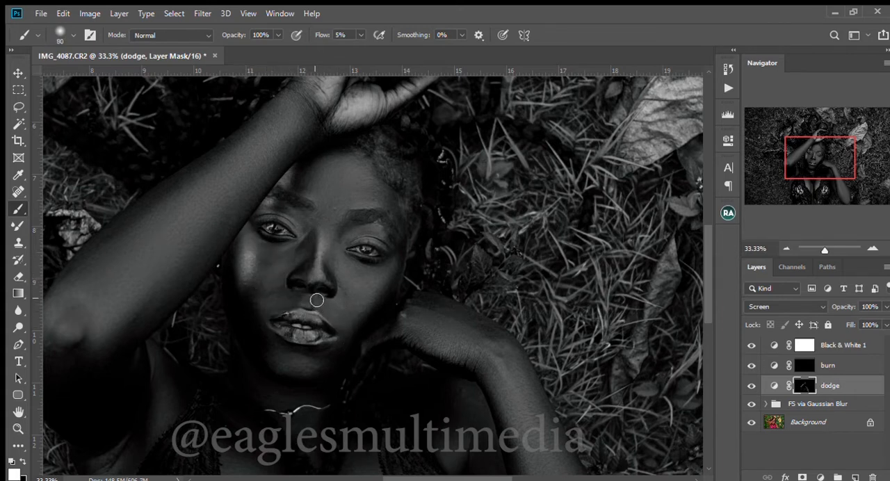
{"action": "key", "text": "bracketleft"}
{"action": "key", "text": "bracketright"}
{"action": "key", "text": "bracketright"}
{"action": "key", "text": "bracketright"}
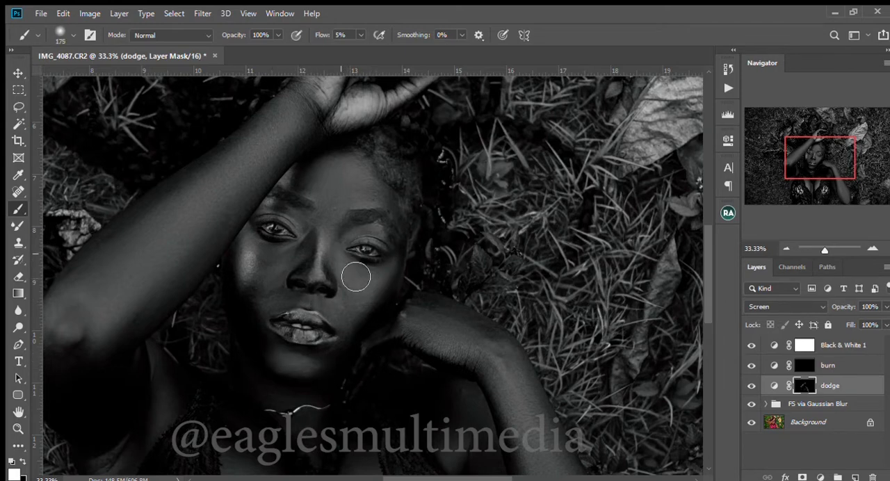
Dodge the cheek beside the nose and the skin around both eyelids, reducing the brush to 100 px
{"action": "key", "text": "bracketleft"}
{"action": "key", "text": "bracketleft"}
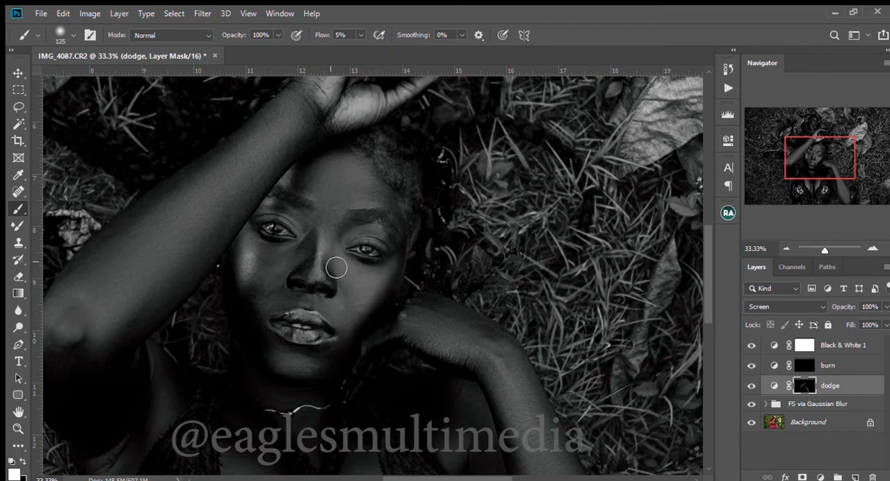
{"action": "key", "text": "bracketleft"}
{"action": "mouse_move", "coordinate": [384, 238]}
{"action": "left_mouse_down"}
{"action": "mouse_move", "coordinate": [348, 236]}
{"action": "mouse_move", "coordinate": [393, 246]}
{"action": "mouse_move", "coordinate": [373, 237]}
{"action": "left_mouse_up"}
{"action": "left_click_drag", "start_coordinate": [310, 221], "coordinate": [304, 216]}
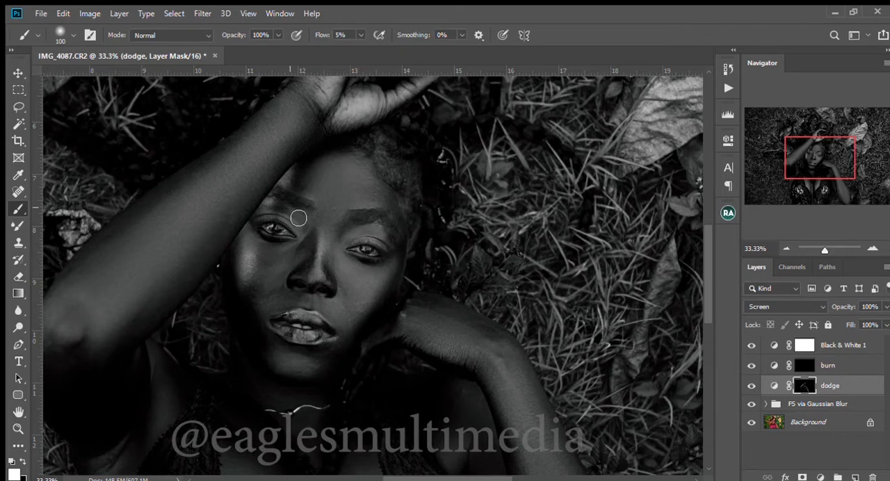
Enlarge the brush and brighten the brow and lower forehead area on the dodge mask
{"action": "key", "text": "bracketright"}
{"action": "key", "text": "bracketright"}
{"action": "key", "text": "bracketright"}
{"action": "key", "text": "bracketright"}
{"action": "key", "text": "bracketright"}
{"action": "mouse_move", "coordinate": [384, 211]}
{"action": "left_mouse_down"}
{"action": "mouse_move", "coordinate": [345, 189]}
{"action": "mouse_move", "coordinate": [391, 200]}
{"action": "mouse_move", "coordinate": [379, 194]}
{"action": "mouse_move", "coordinate": [338, 212]}
{"action": "mouse_move", "coordinate": [386, 210]}
{"action": "mouse_move", "coordinate": [363, 187]}
{"action": "mouse_move", "coordinate": [347, 195]}
{"action": "mouse_move", "coordinate": [392, 209]}
{"action": "left_mouse_up"}
Reduce the brush size and paint a highlight down the bridge of the nose to its tip on the dodge mask
{"action": "key", "text": "bracketleft"}
{"action": "key", "text": "bracketleft"}
{"action": "key", "text": "bracketleft"}
{"action": "key", "text": "bracketleft"}
{"action": "key", "text": "bracketleft"}
{"action": "key", "text": "bracketleft"}
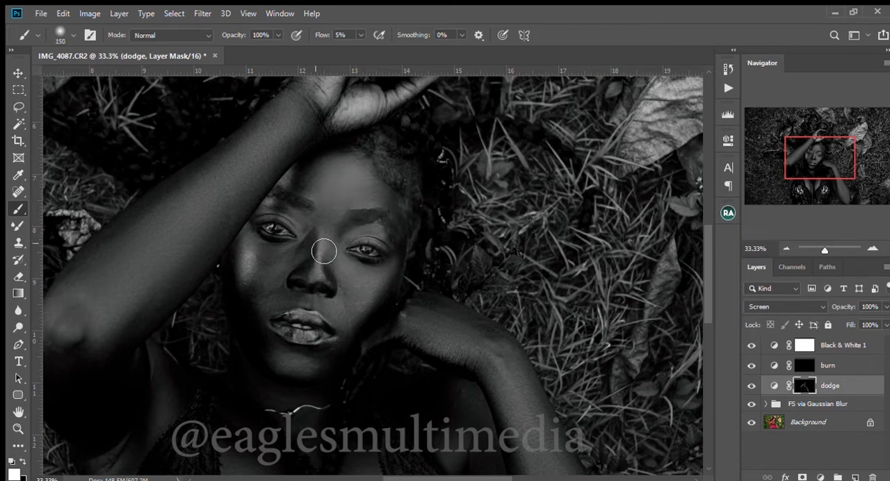
{"action": "mouse_move", "coordinate": [321, 242]}
{"action": "left_mouse_down"}
{"action": "mouse_move", "coordinate": [320, 282]}
{"action": "mouse_move", "coordinate": [324, 237]}
{"action": "mouse_move", "coordinate": [317, 283]}
{"action": "mouse_move", "coordinate": [326, 238]}
{"action": "mouse_move", "coordinate": [317, 287]}
{"action": "left_mouse_up"}
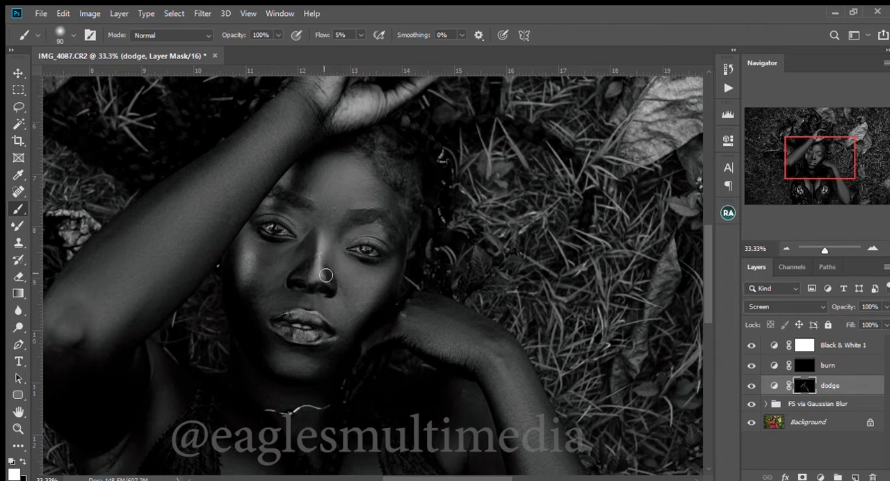
Refine the highlights around the nose on the dodge mask with small brushes, ending at 50 px
{"action": "key", "text": "bracketleft"}
{"action": "key", "text": "bracketleft"}
{"action": "key", "text": "bracketleft"}
{"action": "key", "text": "bracketleft"}
{"action": "key", "text": "bracketright"}
{"action": "key", "text": "bracketright"}
{"action": "key", "text": "bracketright"}
{"action": "key", "text": "bracketright"}
{"action": "key", "text": "bracketright"}
{"action": "key", "text": "bracketleft"}
{"action": "key", "text": "bracketleft"}
{"action": "left_click", "coordinate": [781, 243]}
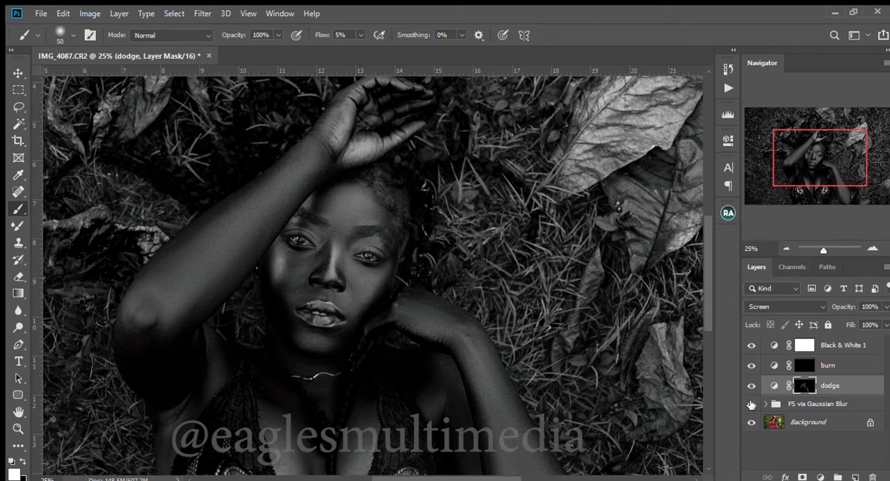
Target the burn layer's mask and set the brush flow to 1%
{"action": "left_click", "coordinate": [802, 365]}
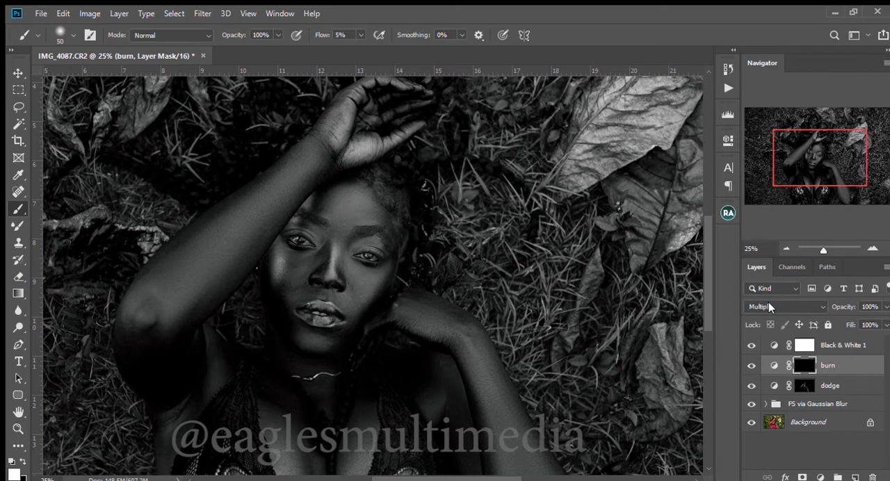
{"action": "left_click", "coordinate": [321, 36]}
{"action": "type", "text": "1"}
{"action": "key", "text": "Return"}
Adjust the brush size repeatedly while working on the burn mask, ending at 100 px
{"action": "key", "text": "bracketright"}
{"action": "key", "text": "bracketright"}
{"action": "key", "text": "bracketright"}
{"action": "key", "text": "bracketright"}
{"action": "key", "text": "bracketright"}
{"action": "key", "text": "bracketright"}
{"action": "key", "text": "bracketright"}
{"action": "key", "text": "bracketright"}
{"action": "key", "text": "bracketleft"}
{"action": "key", "text": "bracketleft"}
{"action": "key", "text": "bracketleft"}
{"action": "key", "text": "bracketright"}
{"action": "key", "text": "bracketright"}
{"action": "key", "text": "bracketright"}
{"action": "key", "text": "bracketleft"}
{"action": "key", "text": "bracketleft"}
{"action": "key", "text": "bracketleft"}
{"action": "key", "text": "bracketleft"}
{"action": "key", "text": "bracketleft"}
{"action": "key", "text": "bracketleft"}
{"action": "key", "text": "bracketright"}
{"action": "key", "text": "bracketright"}
{"action": "key", "text": "bracketright"}
{"action": "key", "text": "bracketright"}
{"action": "key", "text": "bracketright"}
{"action": "key", "text": "bracketright"}
{"action": "key", "text": "bracketleft"}
{"action": "key", "text": "bracketleft"}
{"action": "key", "text": "bracketleft"}
{"action": "key", "text": "bracketleft"}
{"action": "key", "text": "bracketleft"}
{"action": "key", "text": "bracketleft"}
{"action": "key", "text": "bracketleft"}
{"action": "key", "text": "bracketleft"}
{"action": "key", "text": "ctrl+minus"}
{"action": "key", "text": "bracketright"}
{"action": "key", "text": "bracketright"}
{"action": "key", "text": "bracketright"}
{"action": "key", "text": "bracketright"}
{"action": "key", "text": "bracketright"}
{"action": "key", "text": "bracketright"}
{"action": "key", "text": "bracketright"}
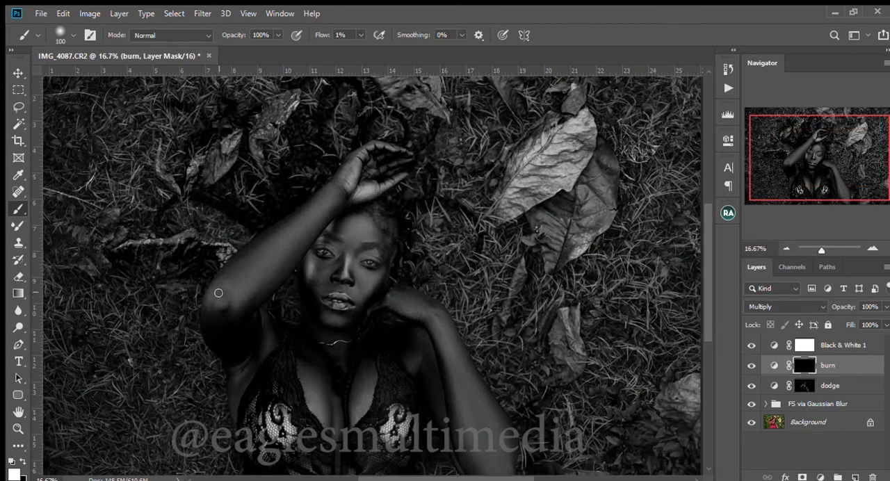
Darken the raised arm near the elbow and the underarm and shoulder area on the burn mask with larger brushes
{"action": "mouse_move", "coordinate": [230, 269]}
{"action": "left_mouse_down"}
{"action": "mouse_move", "coordinate": [301, 210]}
{"action": "mouse_move", "coordinate": [248, 318]}
{"action": "mouse_move", "coordinate": [344, 199]}
{"action": "mouse_move", "coordinate": [251, 293]}
{"action": "left_mouse_up"}
{"action": "key", "text": "bracketright"}
{"action": "key", "text": "bracketright"}
{"action": "key", "text": "bracketright"}
{"action": "mouse_move", "coordinate": [234, 335]}
{"action": "left_mouse_down"}
{"action": "mouse_move", "coordinate": [250, 368]}
{"action": "mouse_move", "coordinate": [256, 321]}
{"action": "mouse_move", "coordinate": [261, 355]}
{"action": "mouse_move", "coordinate": [282, 327]}
{"action": "left_mouse_up"}
{"action": "key", "text": "bracketleft"}
{"action": "key", "text": "bracketleft"}
{"action": "key", "text": "bracketleft"}
Burn the chest, the lowered arm and the hand beside the face on the burn mask, ending with a 150 px brush
{"action": "key", "text": "bracketleft"}
{"action": "mouse_move", "coordinate": [334, 400]}
{"action": "left_mouse_down"}
{"action": "mouse_move", "coordinate": [341, 428]}
{"action": "mouse_move", "coordinate": [339, 408]}
{"action": "left_mouse_up"}
{"action": "key", "text": "bracketright"}
{"action": "left_click_drag", "start_coordinate": [310, 346], "coordinate": [330, 378]}
{"action": "key", "text": "bracketleft"}
{"action": "key", "text": "bracketright"}
{"action": "key", "text": "bracketright"}
{"action": "mouse_move", "coordinate": [459, 379]}
{"action": "left_mouse_down"}
{"action": "mouse_move", "coordinate": [446, 345]}
{"action": "mouse_move", "coordinate": [424, 336]}
{"action": "mouse_move", "coordinate": [442, 351]}
{"action": "mouse_move", "coordinate": [478, 477]}
{"action": "mouse_move", "coordinate": [522, 450]}
{"action": "mouse_move", "coordinate": [521, 460]}
{"action": "mouse_move", "coordinate": [512, 442]}
{"action": "left_mouse_up"}
{"action": "key", "text": "bracketleft"}
{"action": "key", "text": "bracketleft"}
{"action": "mouse_move", "coordinate": [389, 314]}
{"action": "left_mouse_down"}
{"action": "mouse_move", "coordinate": [425, 331]}
{"action": "mouse_move", "coordinate": [405, 318]}
{"action": "left_mouse_up"}
{"action": "key", "text": "bracketleft"}
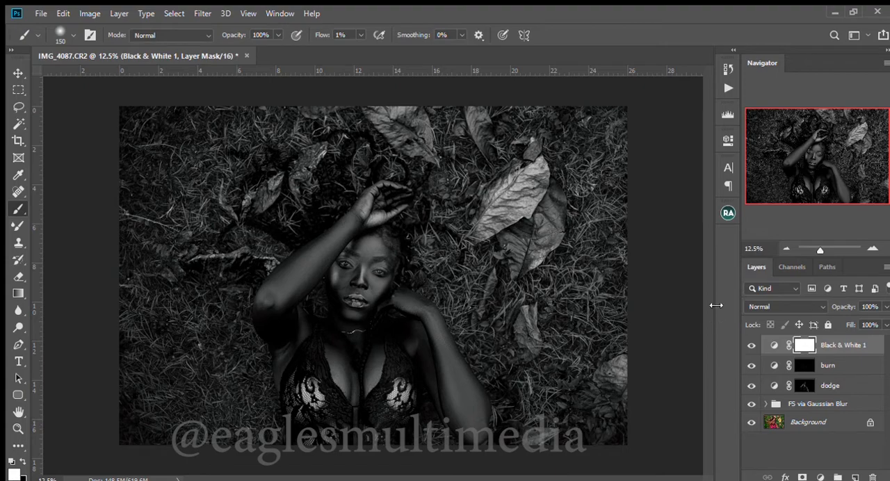
Hide the Black & White 1 layer and group burn, dodge and a new Curves layer added above FS via Gaussian Blur
{"action": "left_click", "coordinate": [752, 345]}
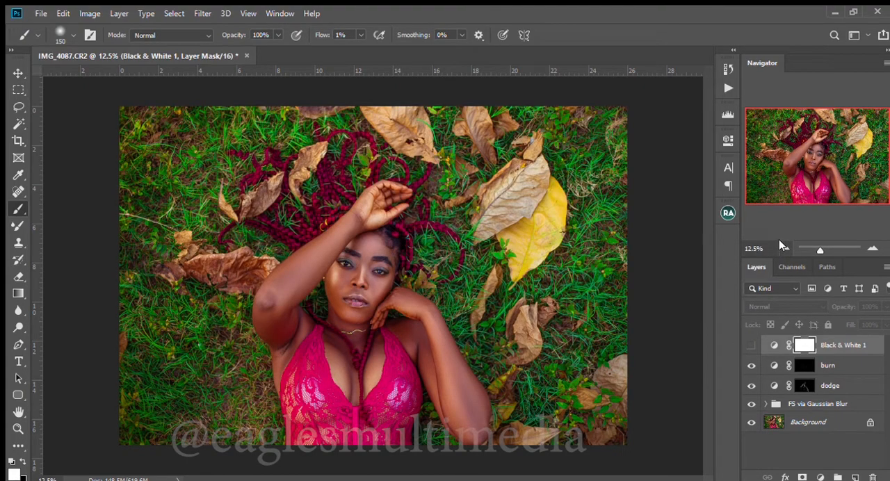
{"action": "left_click", "coordinate": [842, 404]}
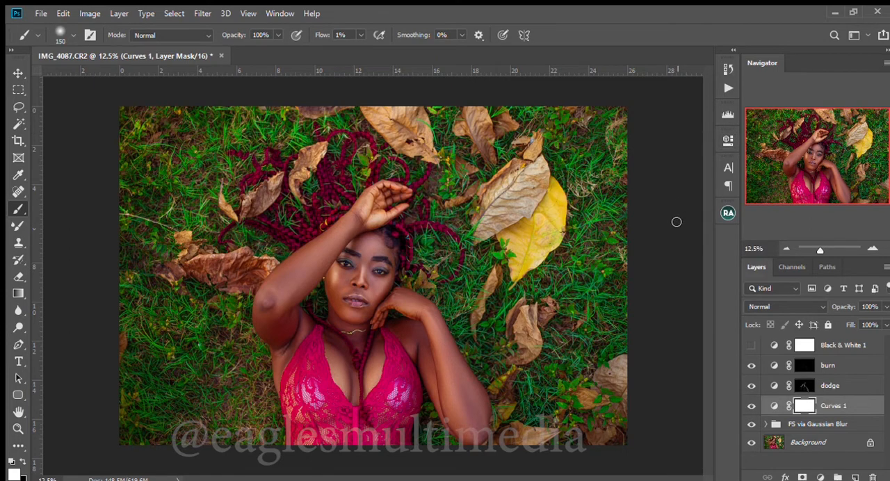
{"action": "left_click", "coordinate": [846, 367], "text": "shift"}
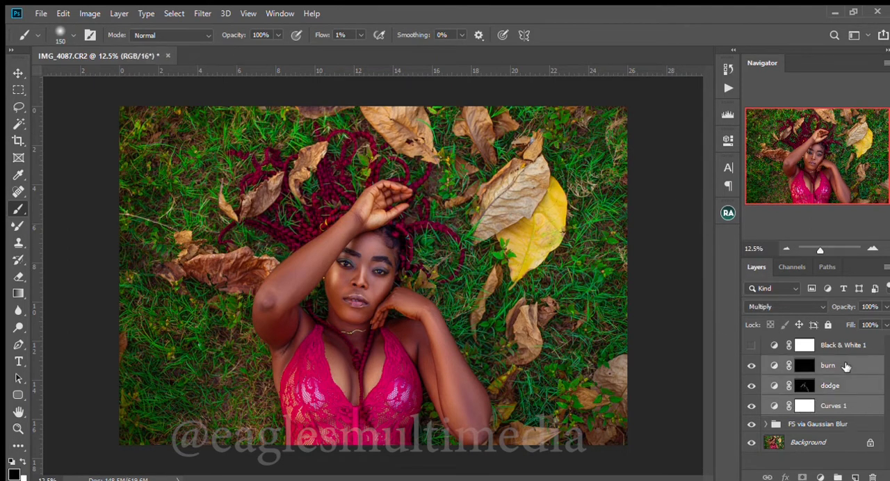
{"action": "key", "text": "ctrl+g"}
Toggle the visibility of Group 1 repeatedly to compare the photo with and without the dodge and burn
{"action": "left_click", "coordinate": [751, 364]}
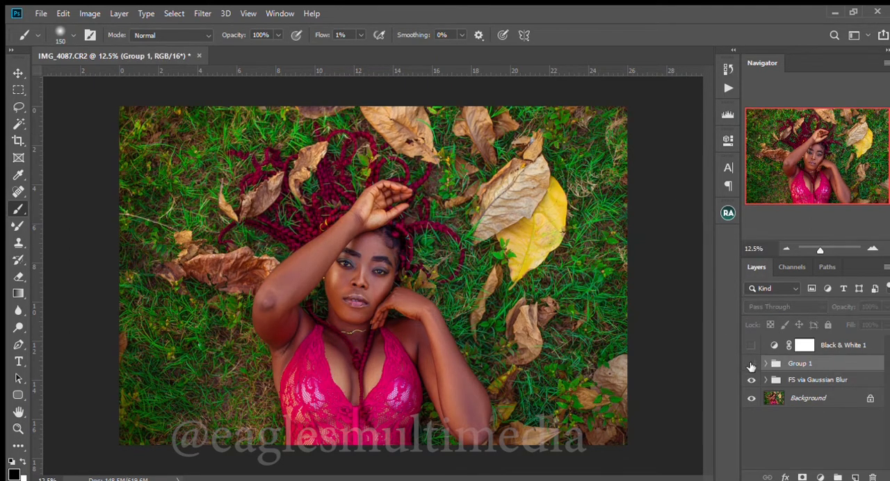
{"action": "left_click", "coordinate": [751, 364]}
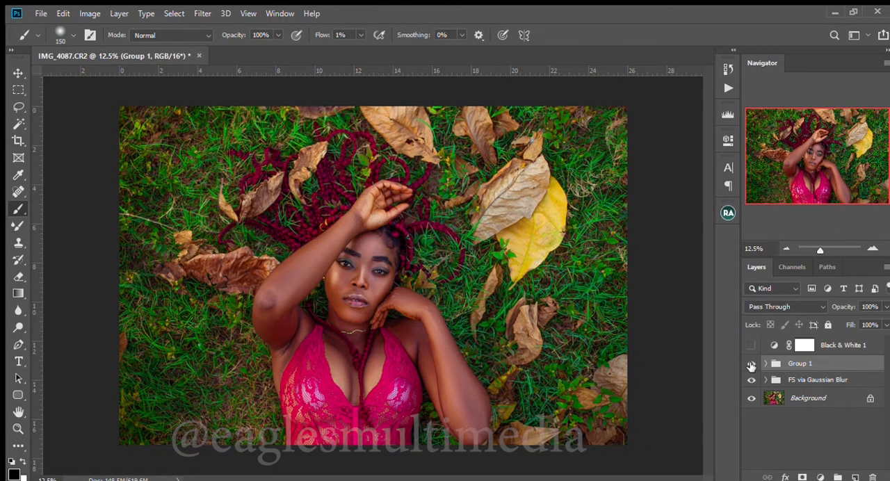
{"action": "left_click", "coordinate": [752, 363]}
{"action": "left_click", "coordinate": [751, 363]}
{"action": "left_click", "coordinate": [751, 364]}
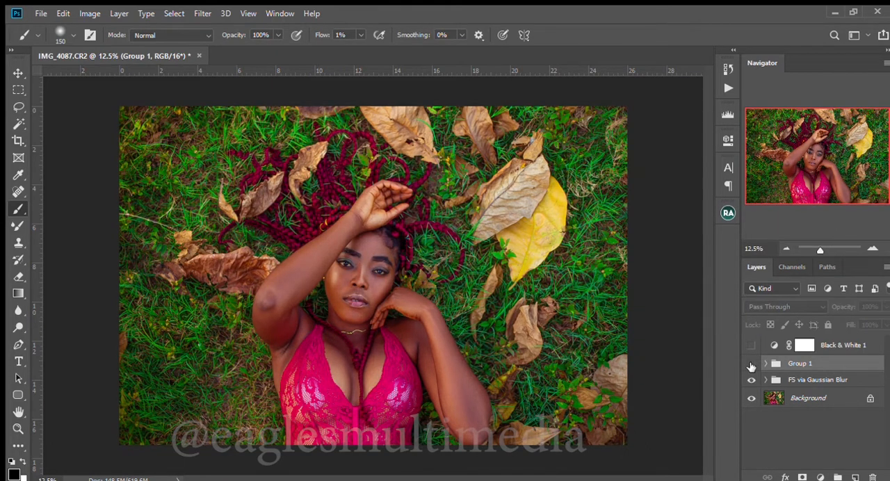
{"action": "left_click", "coordinate": [751, 363]}
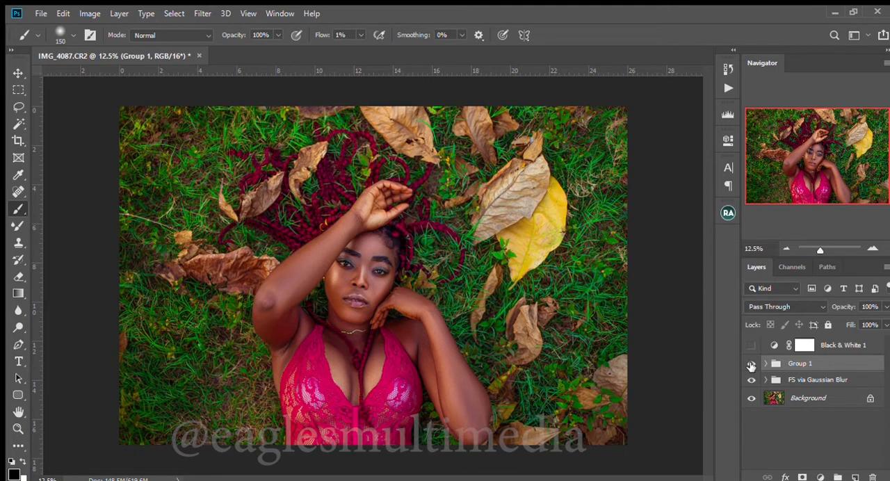
Duplicate the dodge layer inside Group 1 and set the copy's opacity to 15%
{"action": "left_click", "coordinate": [766, 364]}
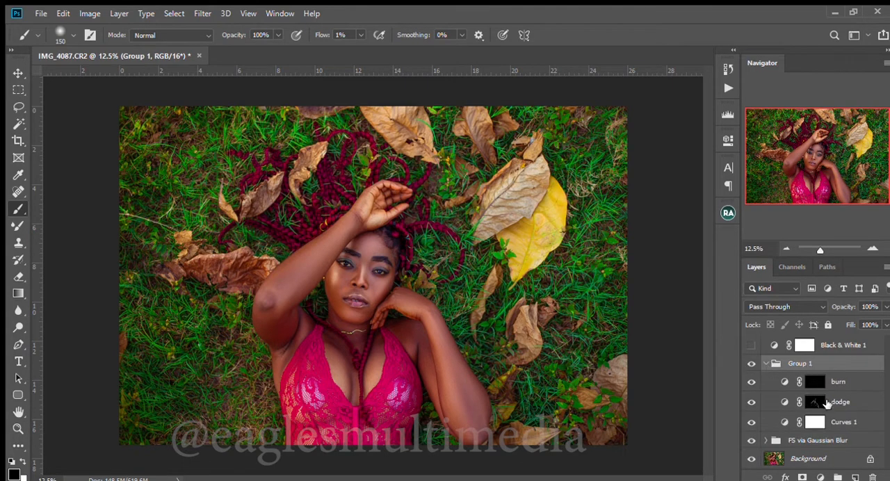
{"action": "left_click", "coordinate": [825, 404]}
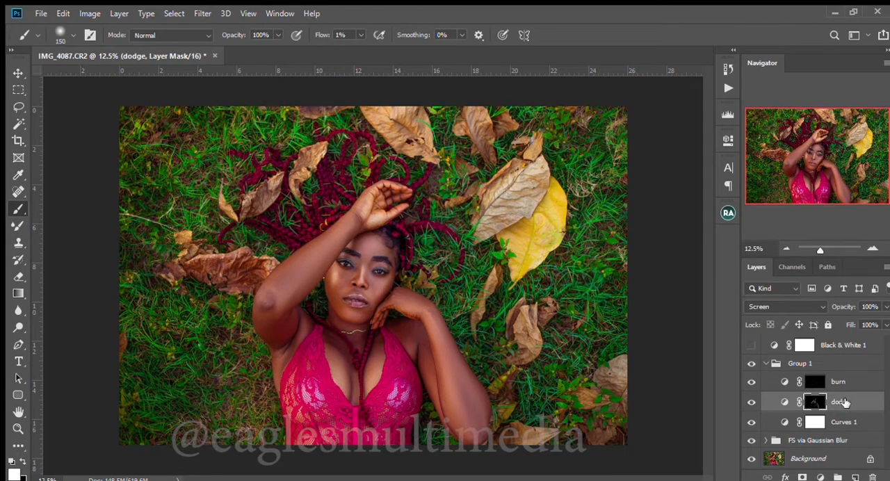
{"action": "key", "text": "ctrl+j"}
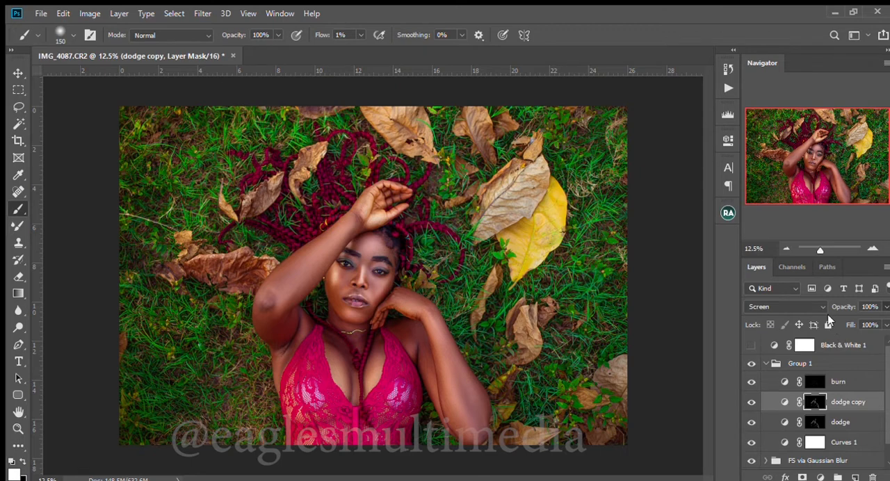
{"action": "left_click_drag", "start_coordinate": [842, 307], "coordinate": [830, 316]}
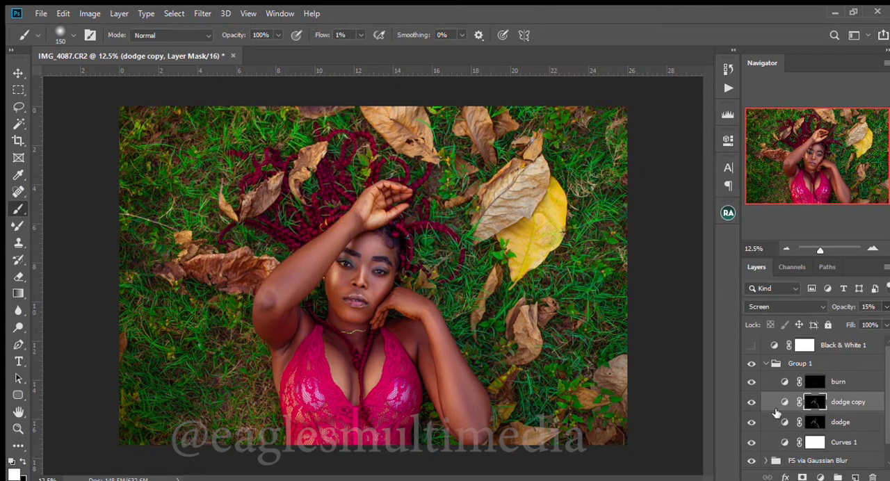
Collapse Group 1 and compare the photo with the group hidden and shown
{"action": "left_click", "coordinate": [752, 345]}
{"action": "left_click", "coordinate": [773, 364]}
{"action": "left_click", "coordinate": [766, 363]}
{"action": "left_click", "coordinate": [753, 364]}
{"action": "left_click", "coordinate": [753, 363]}
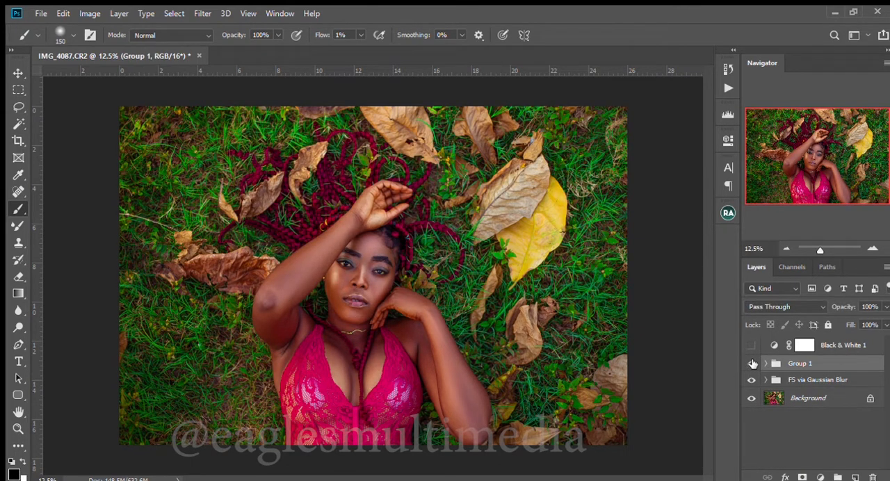
Review the Curves 1 layer inside Group 1, then collapse the group again
{"action": "left_click", "coordinate": [766, 363]}
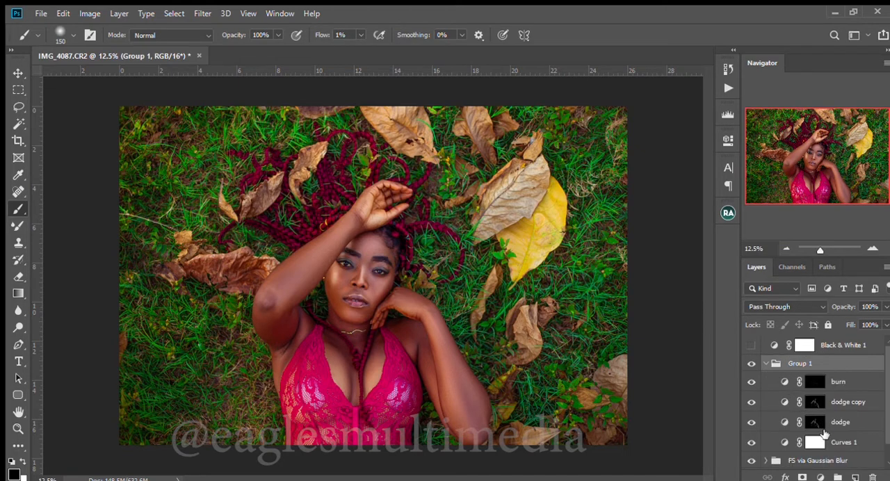
{"action": "left_click", "coordinate": [779, 445]}
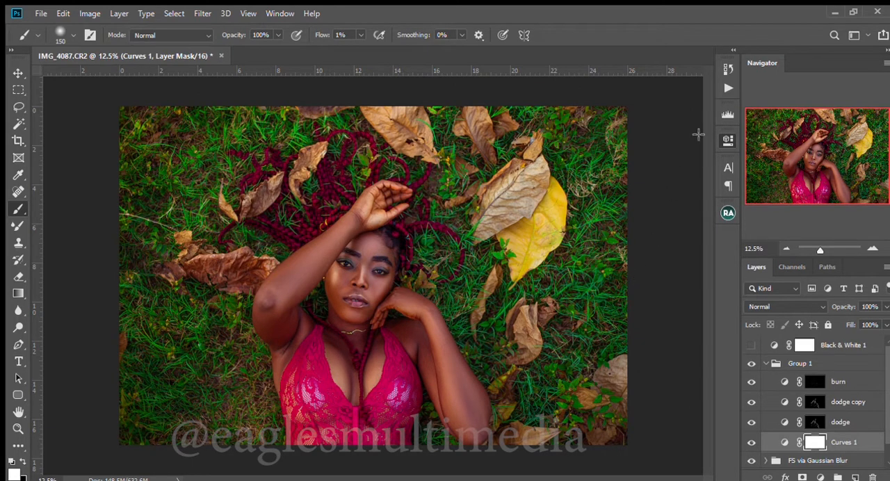
{"action": "left_click", "coordinate": [766, 365]}
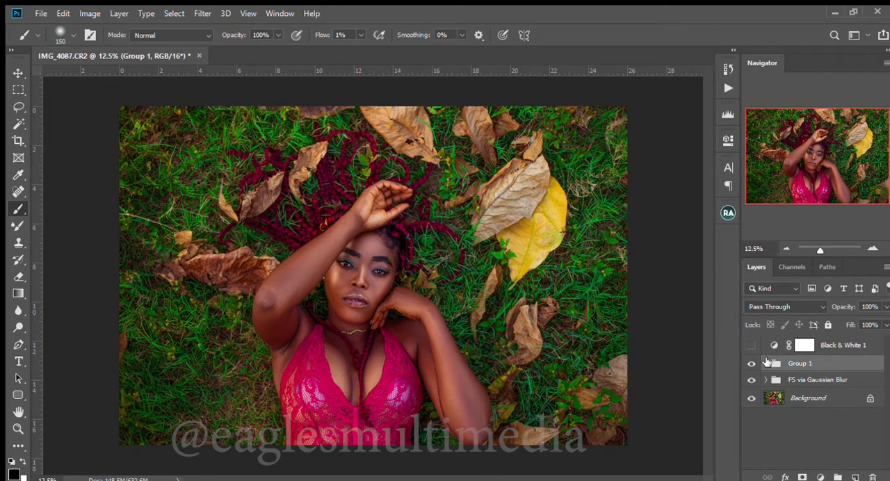